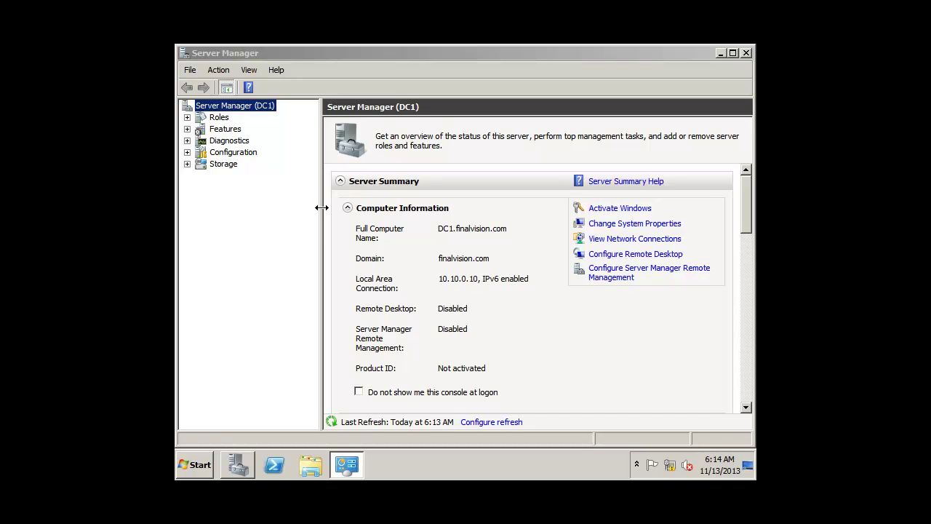
Step: Open an empty Microsoft Management Console by searching for mmc
click(193, 467)
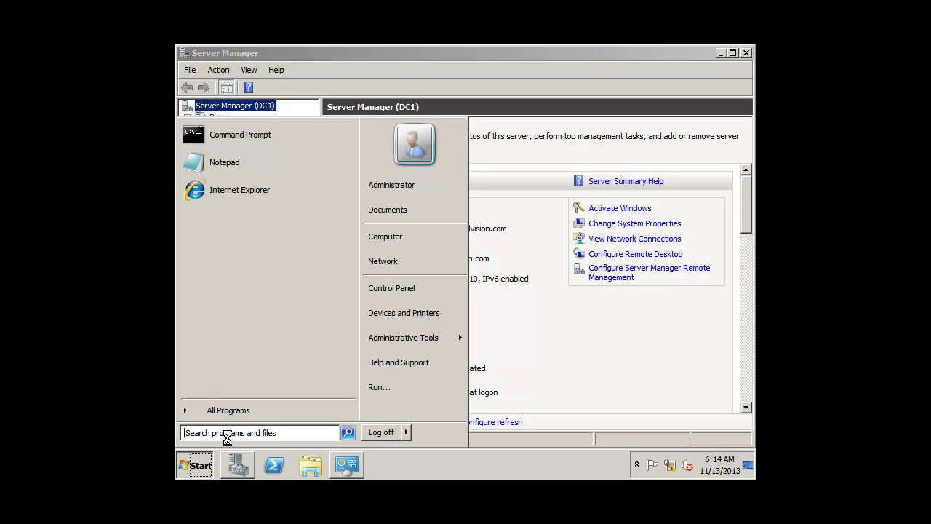
text(mmc)
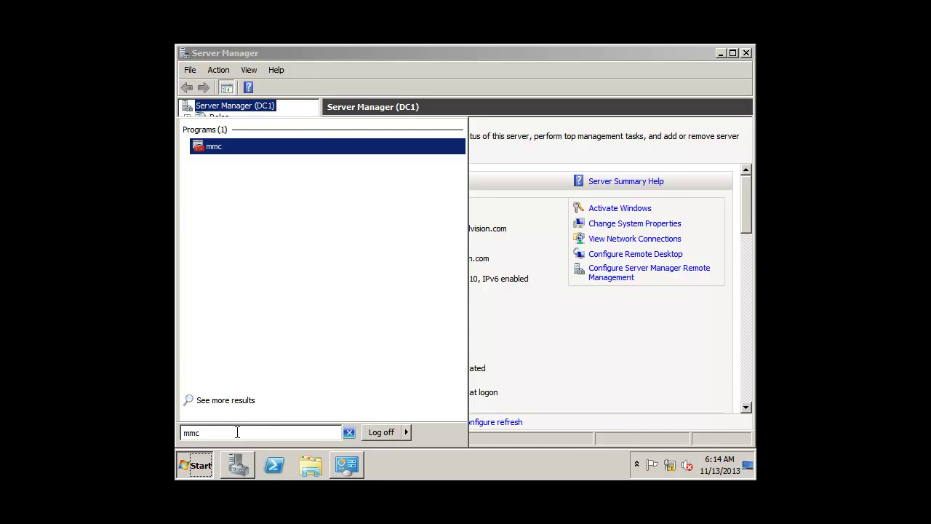
click(215, 148)
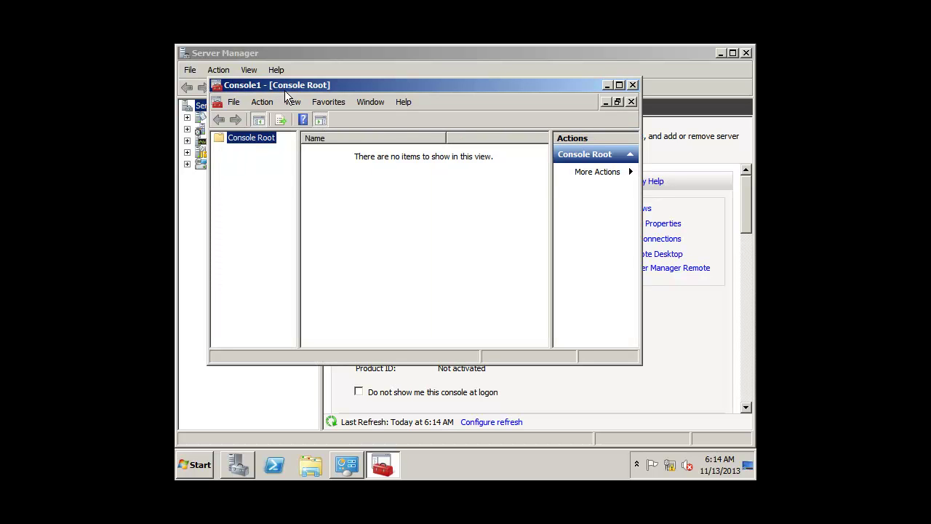
drag(295, 86, 283, 85)
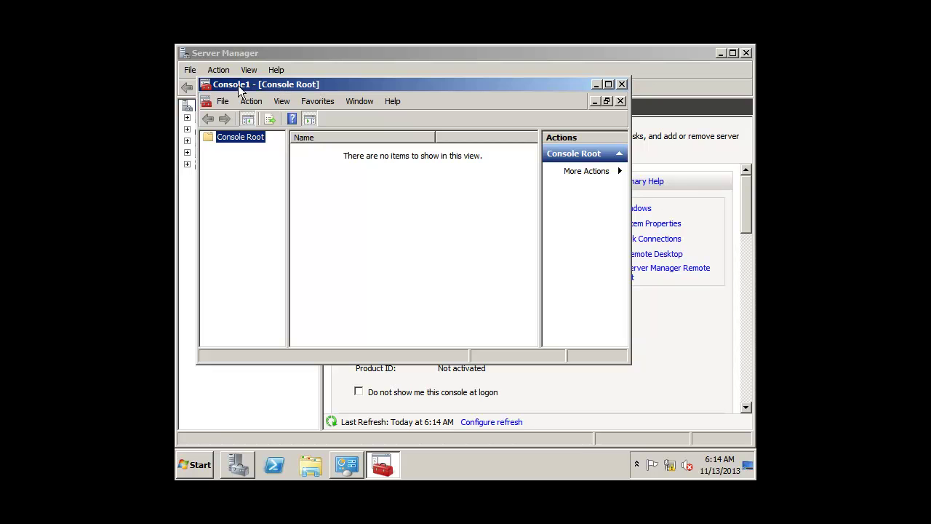
Step: Add the Active Directory Users and Computers snap-in to the console and display its contents
click(223, 101)
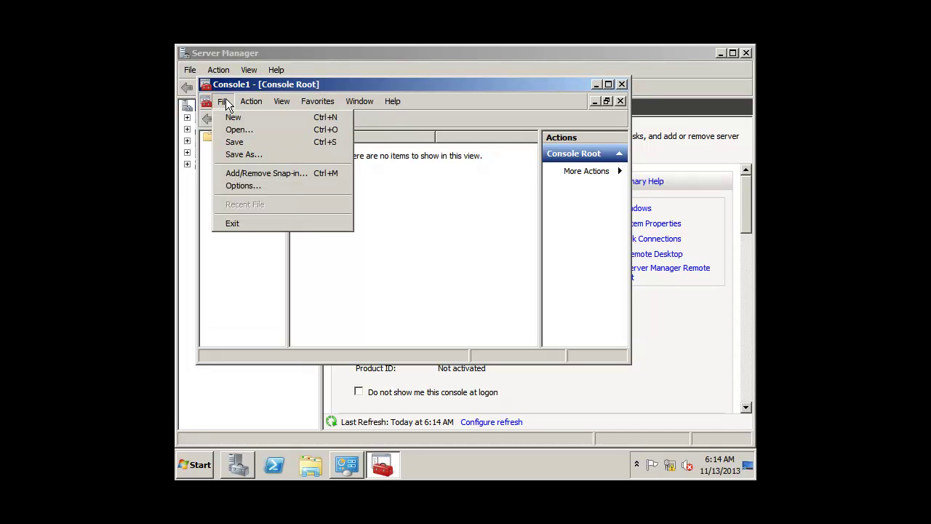
click(273, 173)
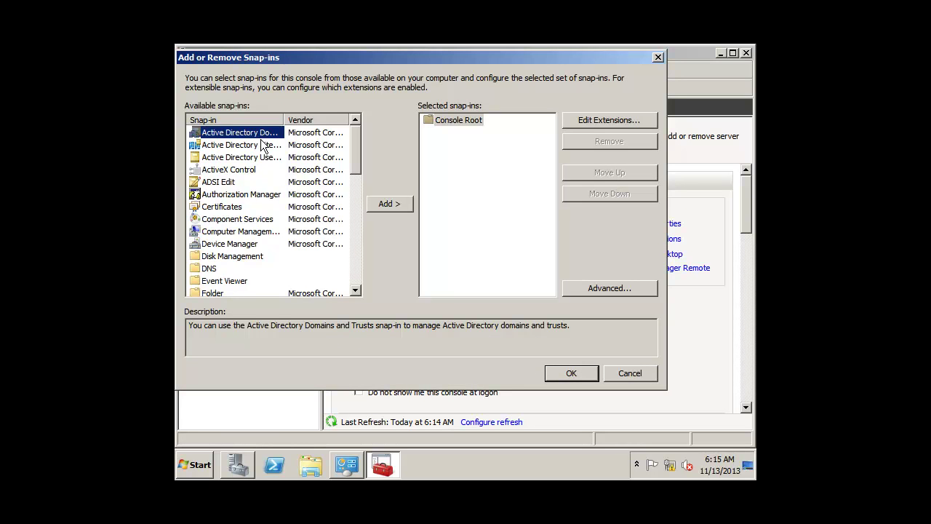
drag(284, 118, 355, 118)
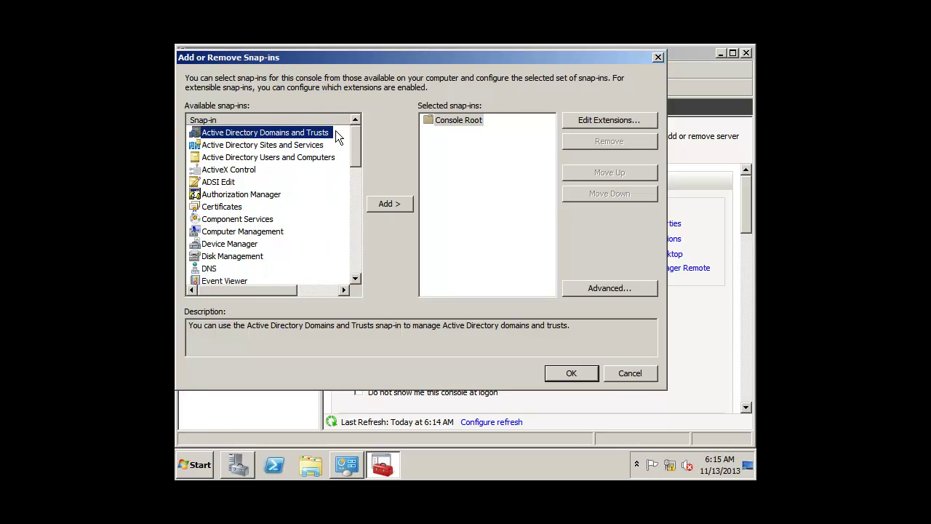
click(304, 158)
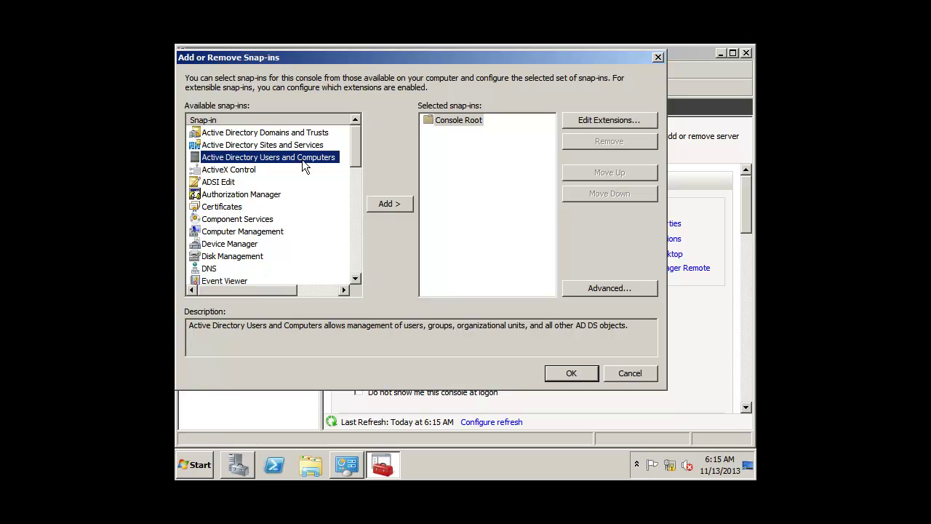
click(386, 210)
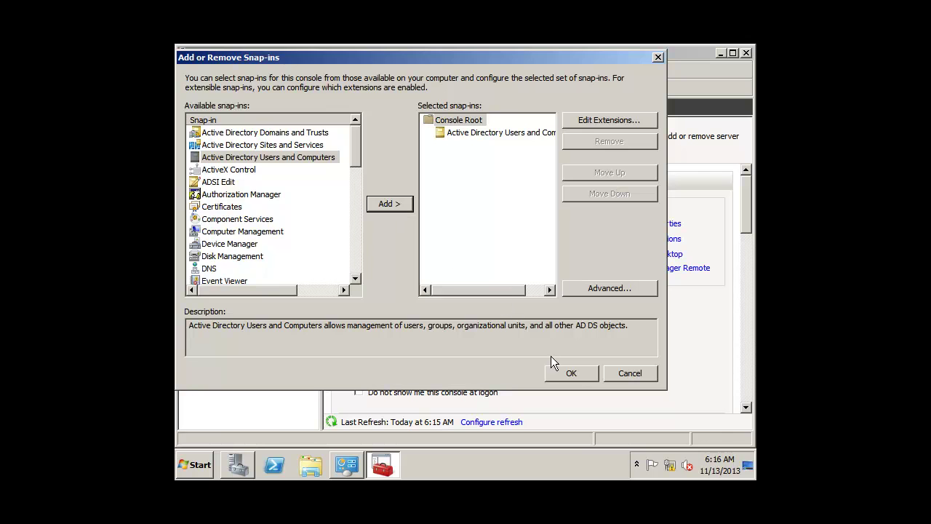
click(571, 374)
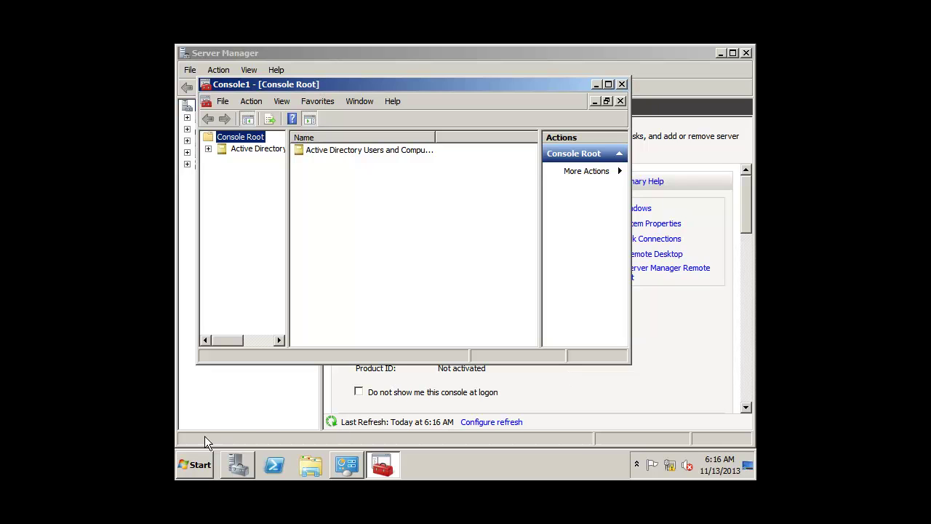
click(228, 150)
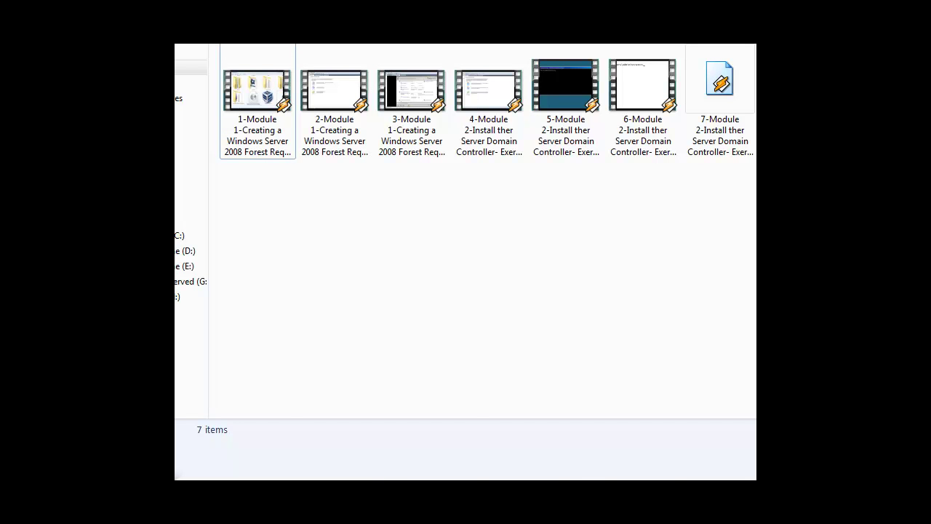
click(344, 429)
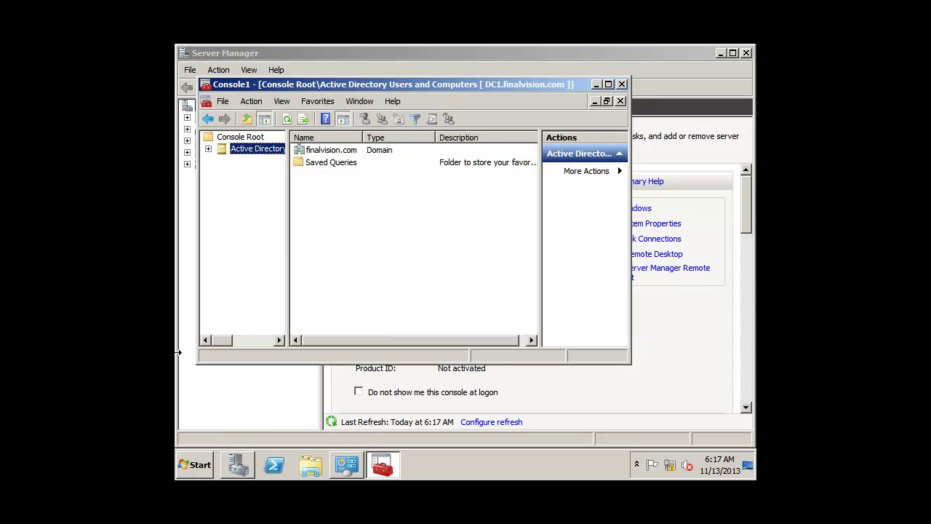
Step: Open a Command Prompt and run regsvr32 schmmgmt to register the schema management DLL, dismissing the resulting dialog
click(199, 469)
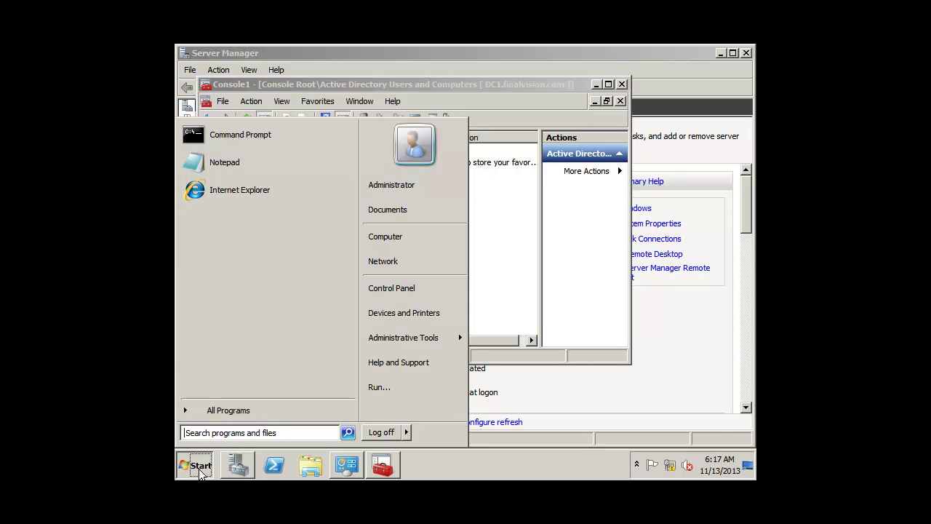
text(cmd)
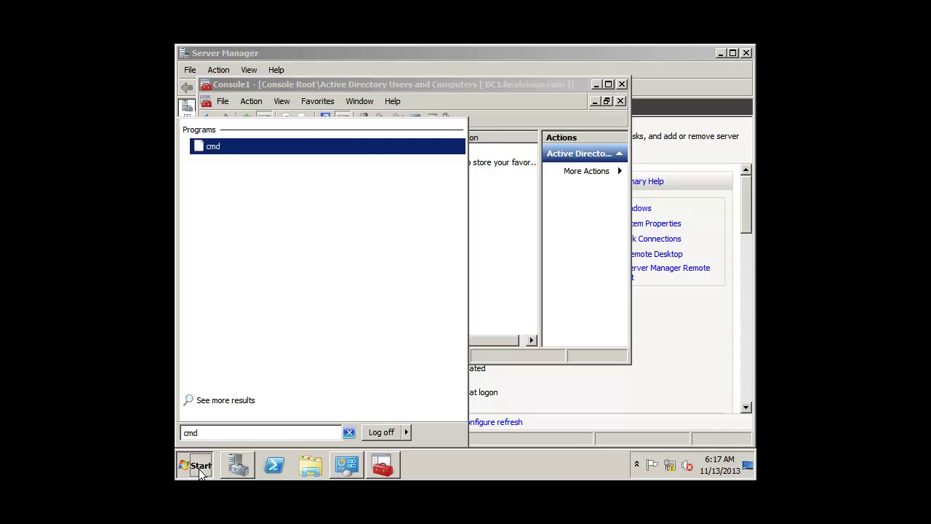
key(Return)
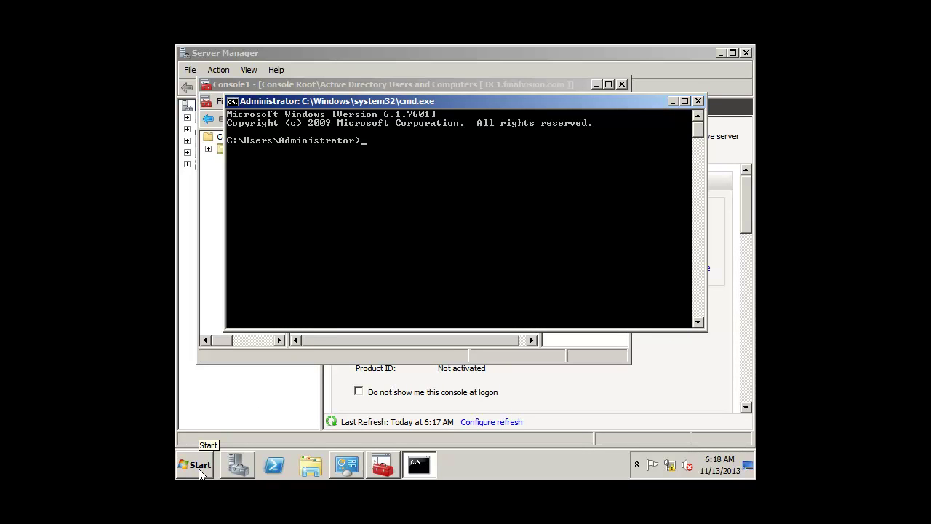
text(regsvr23)
key(BackSpace)
text(32 schmm)
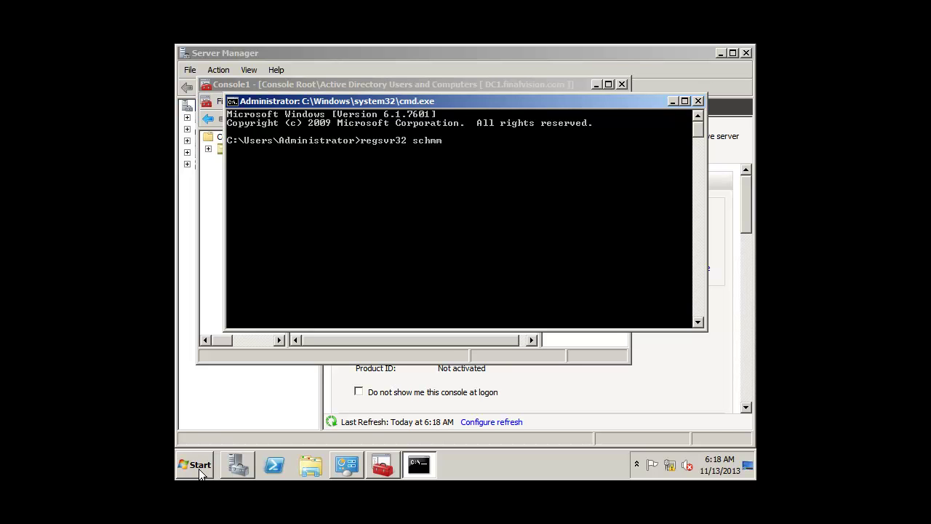
text(gmt)
key(Return)
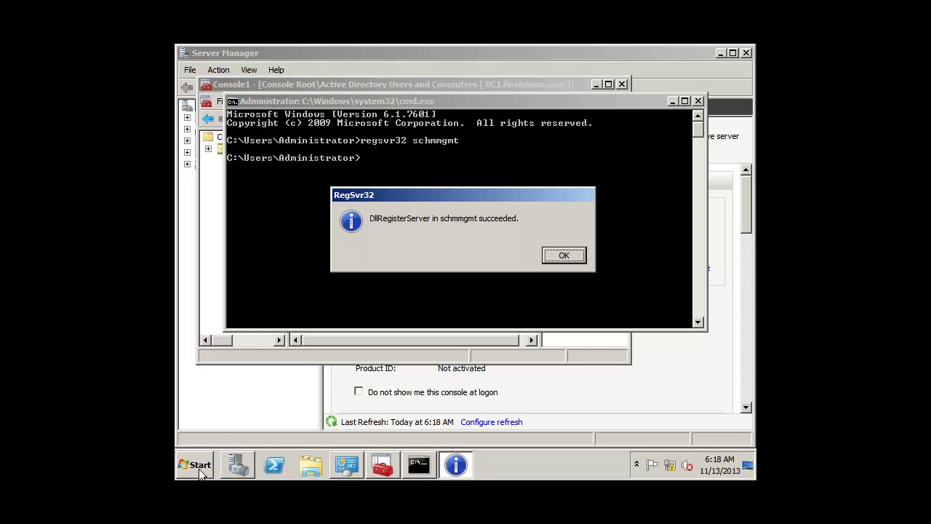
key(Return)
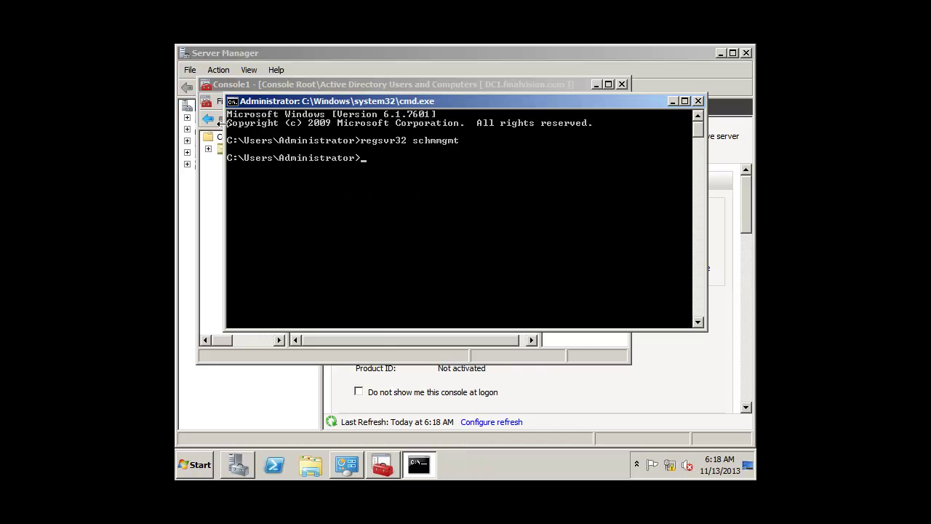
Step: Add the Active Directory Schema snap-in to the console's selected snap-ins
click(221, 102)
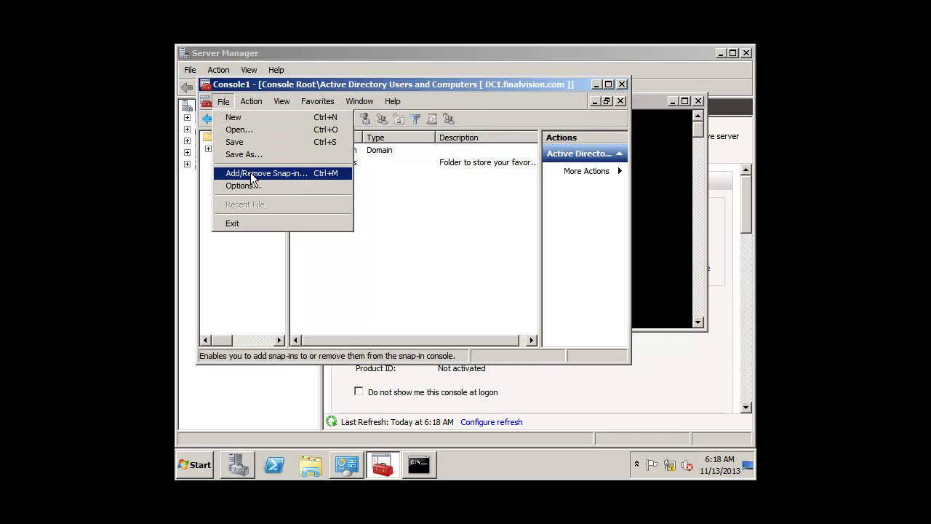
click(251, 176)
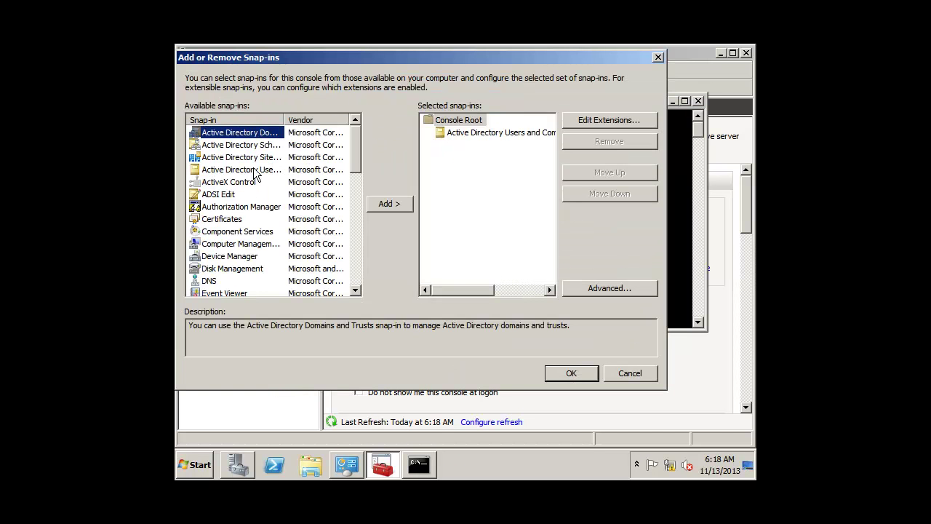
drag(318, 117, 325, 117)
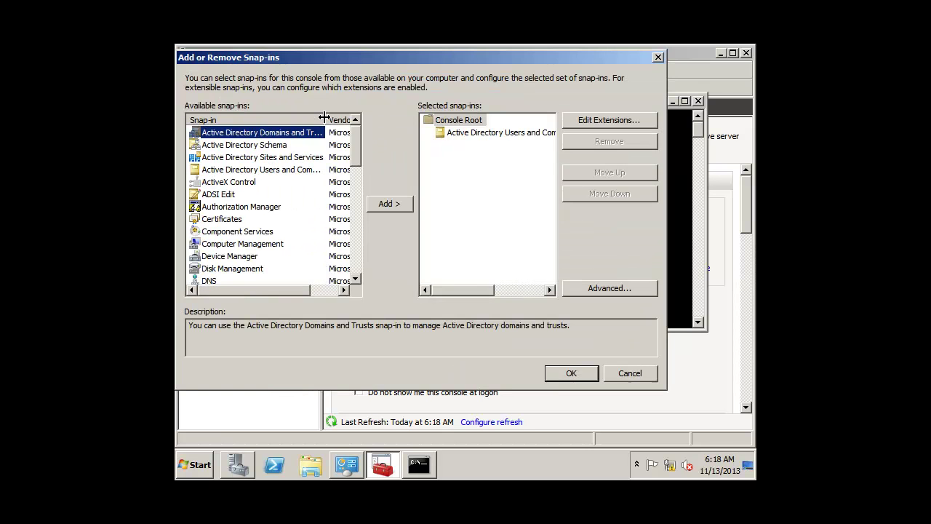
click(275, 146)
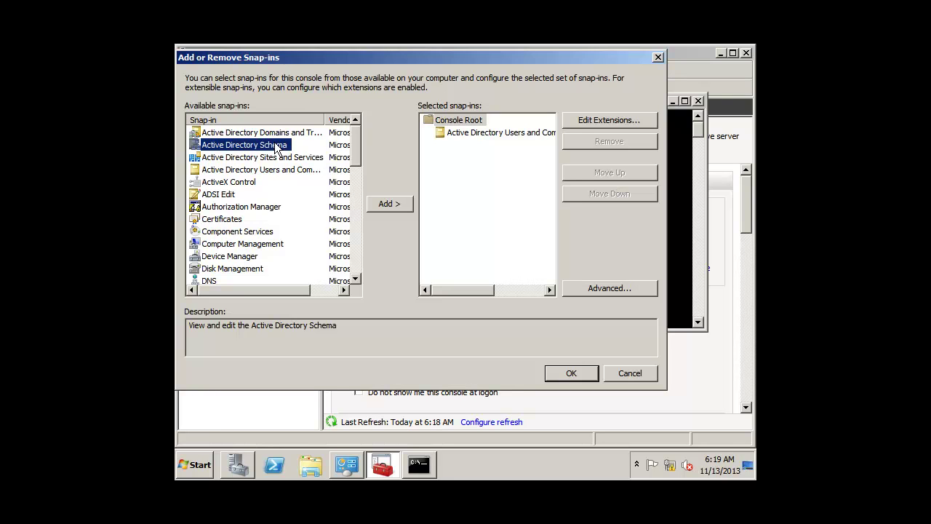
click(395, 209)
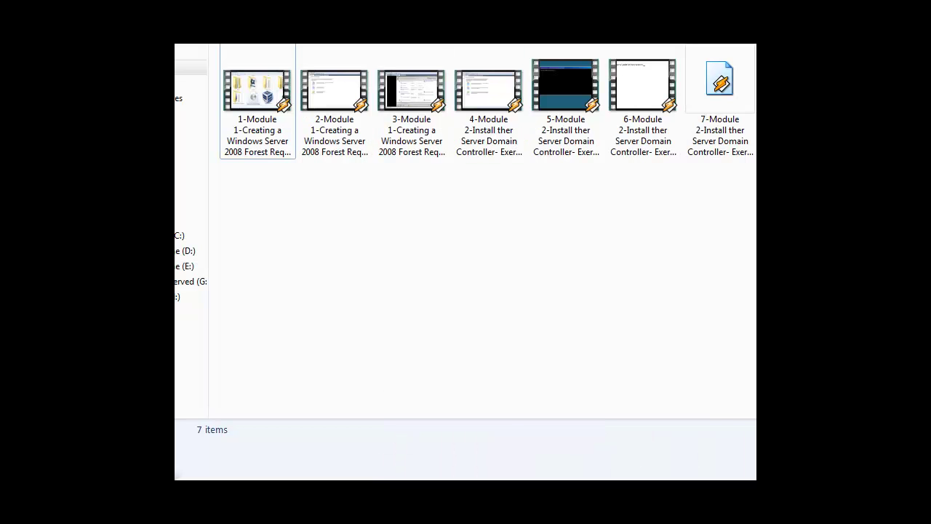
click(347, 429)
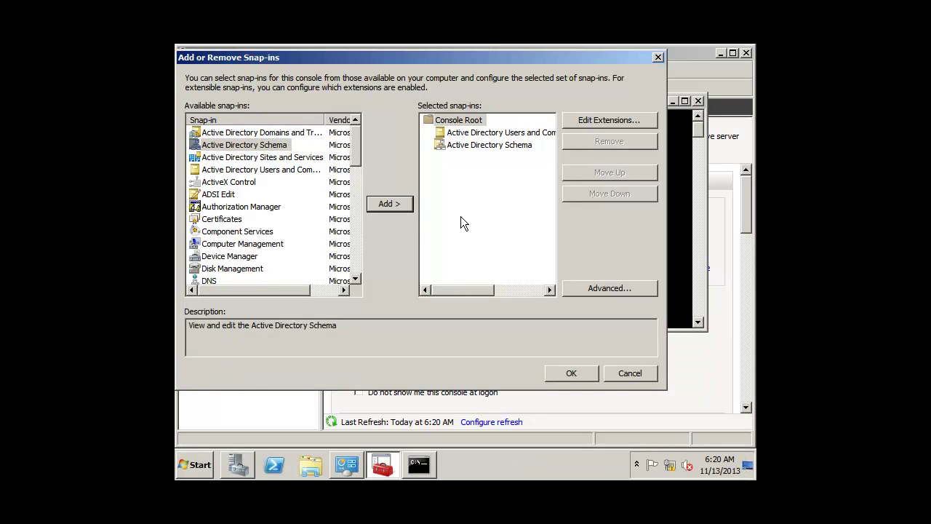
Step: Add the Computer Management snap-in for the local computer and apply the snap-in selection
click(245, 246)
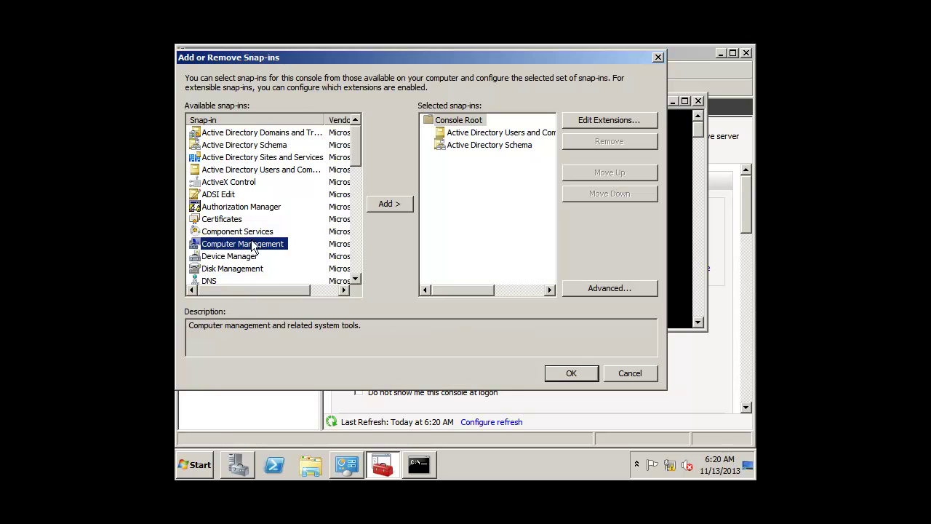
click(389, 204)
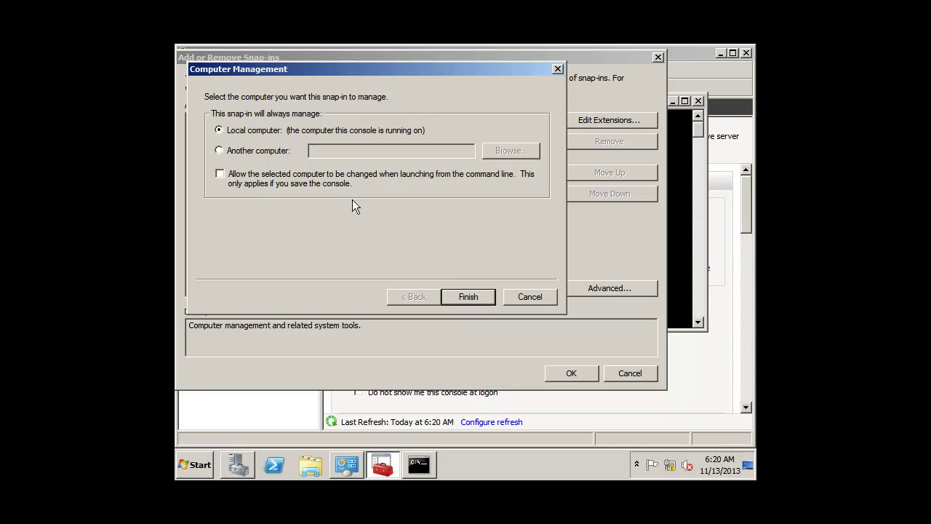
click(463, 295)
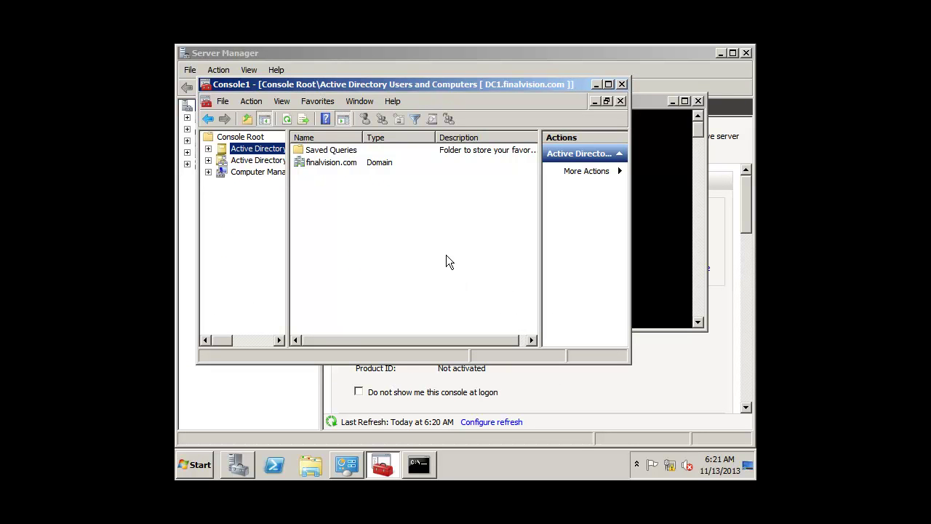
Step: Save the console to the Desktop as Admin.msc
click(219, 102)
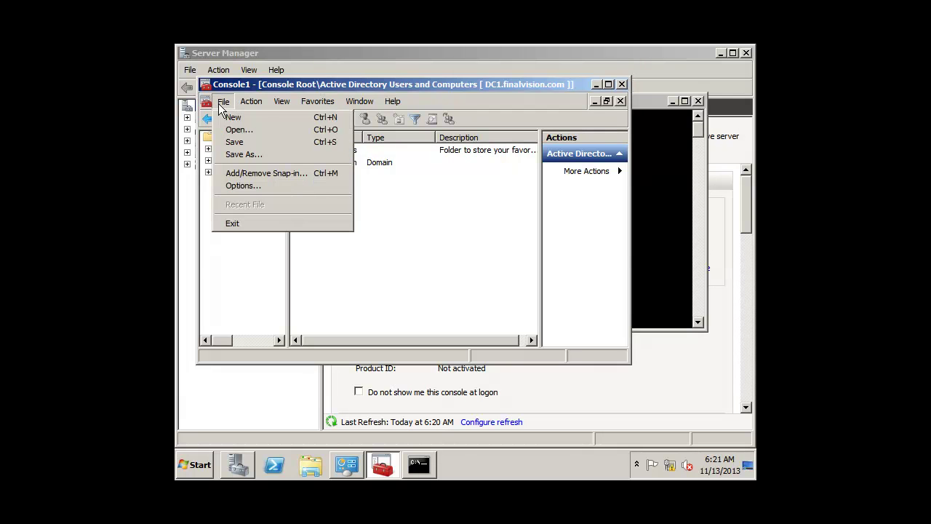
click(230, 142)
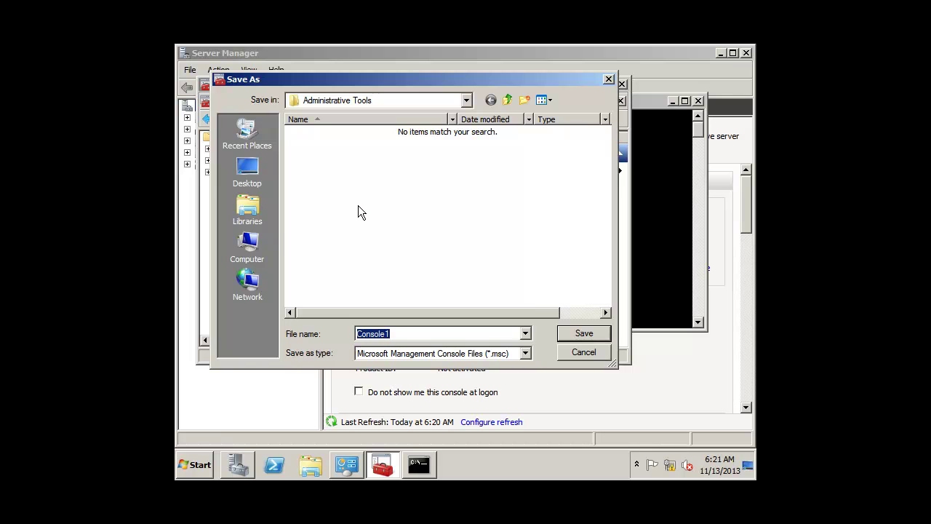
click(250, 173)
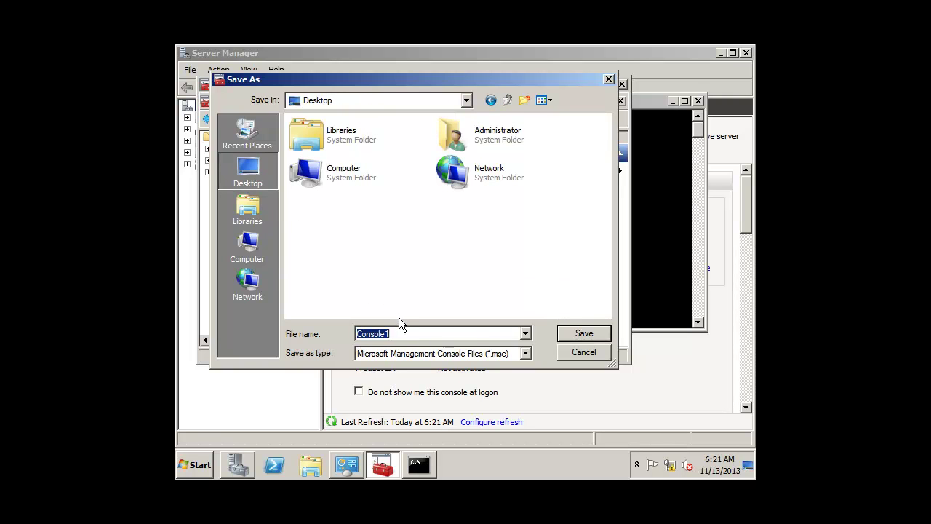
text(Admin.msc)
click(584, 333)
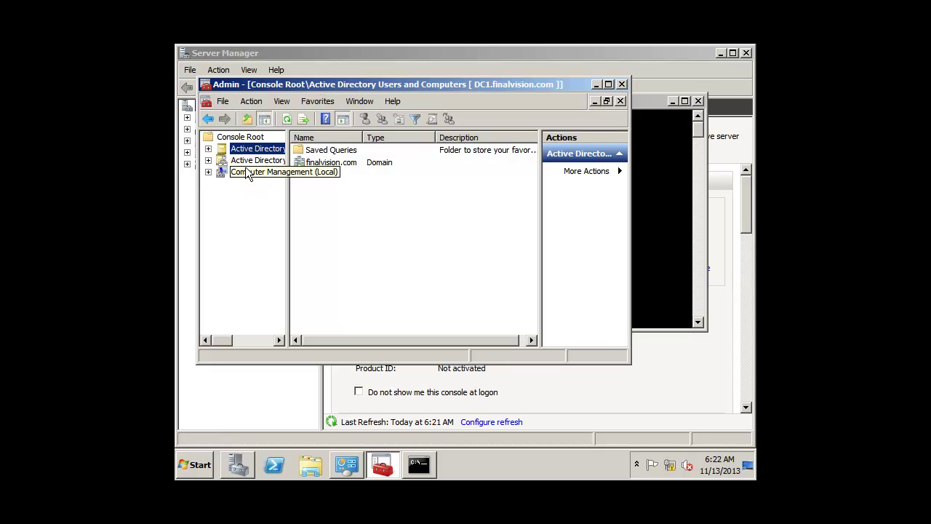
Step: Select the Console Root node and save the console again
click(246, 139)
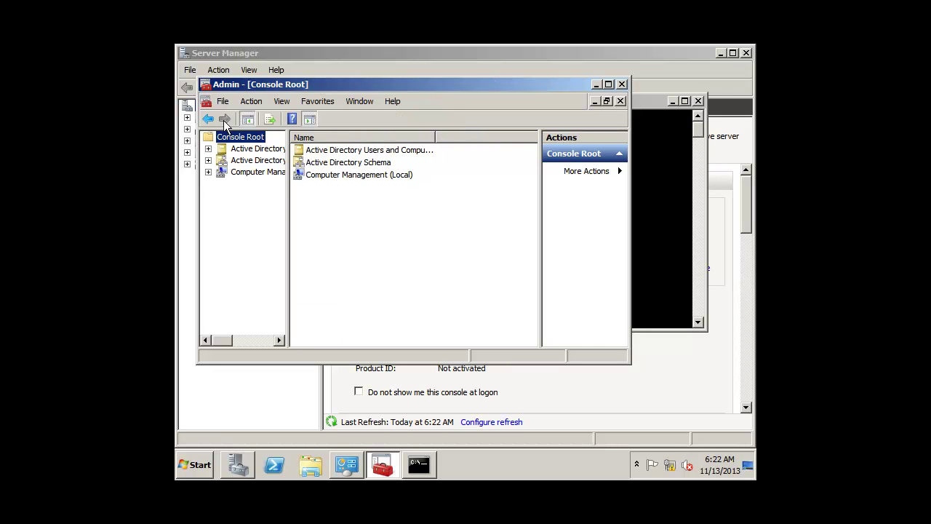
click(224, 101)
click(234, 142)
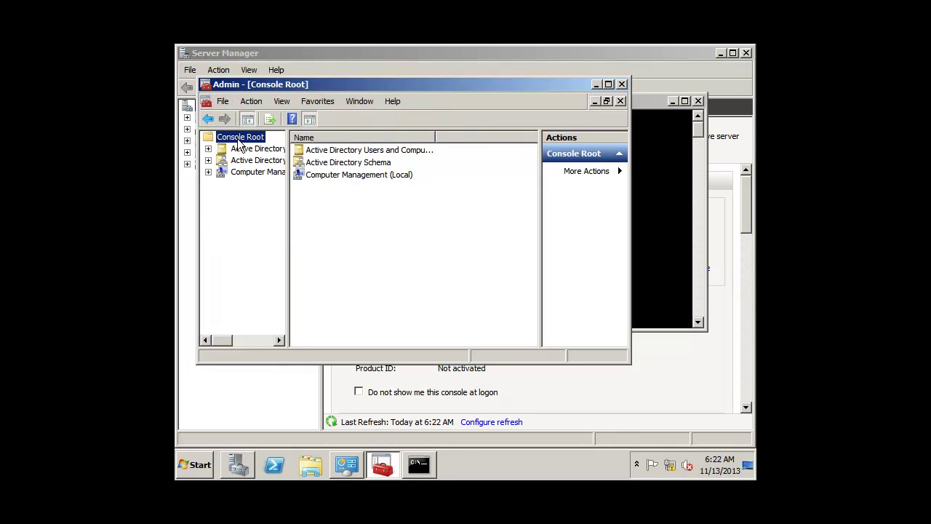